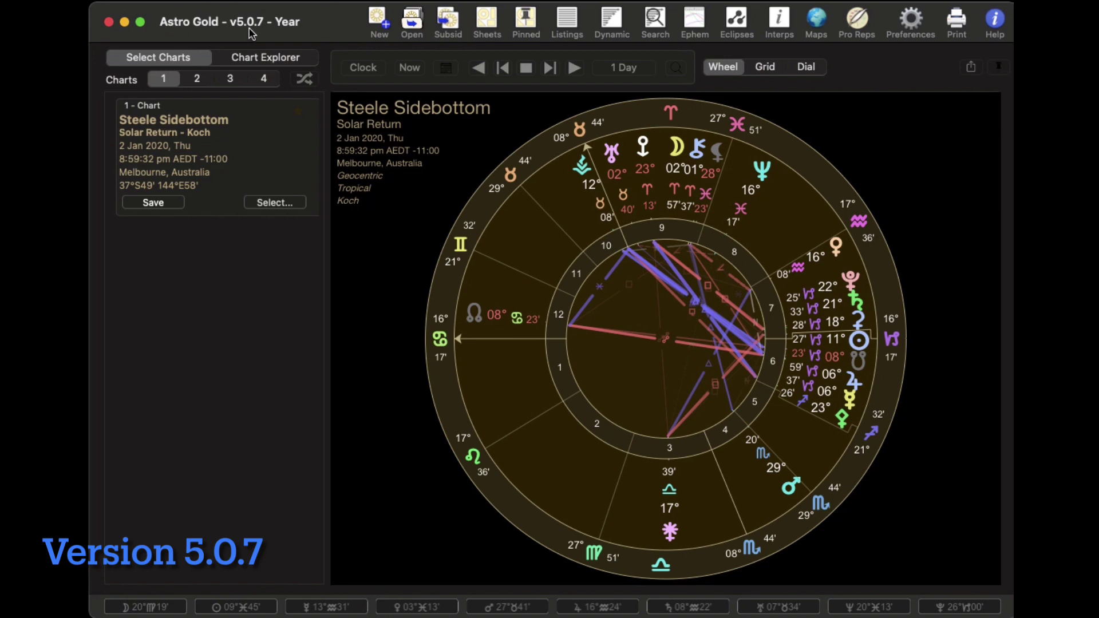
# Load the saved 11 Feb 1969 Los Angeles birth chart from Astro_Entertainers into chart 1.
pyautogui.click(285, 206)
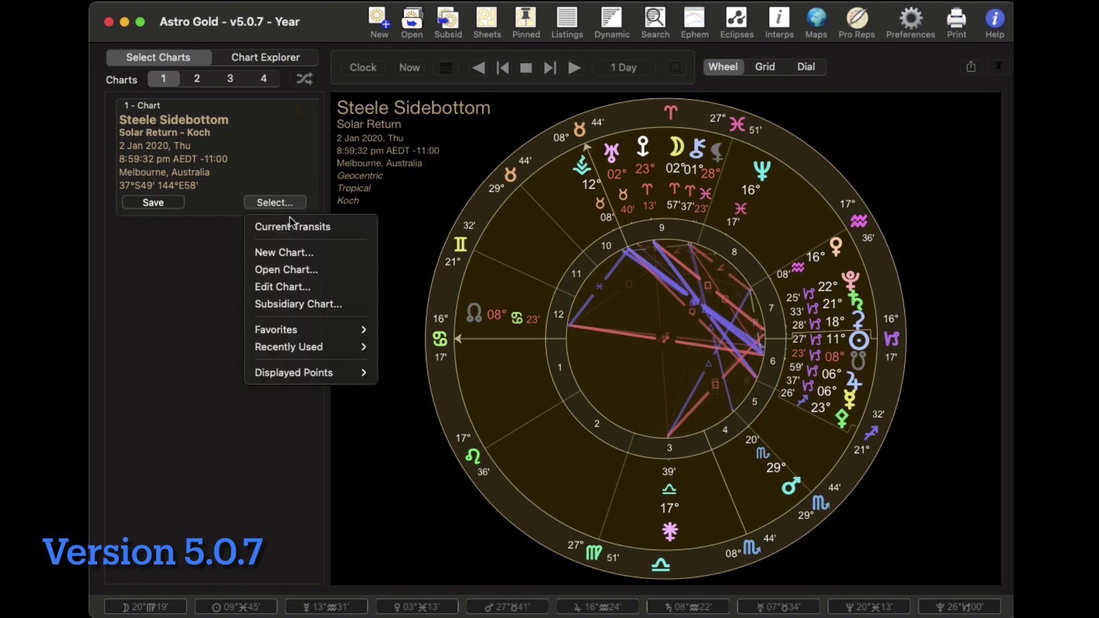
pyautogui.click(298, 276)
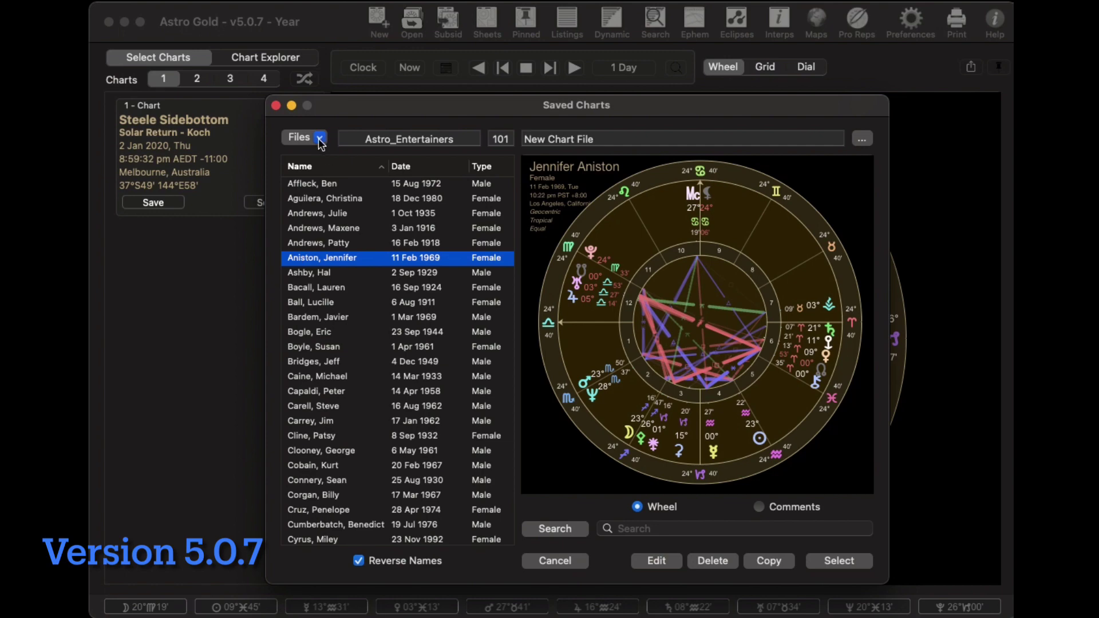
pyautogui.click(320, 139)
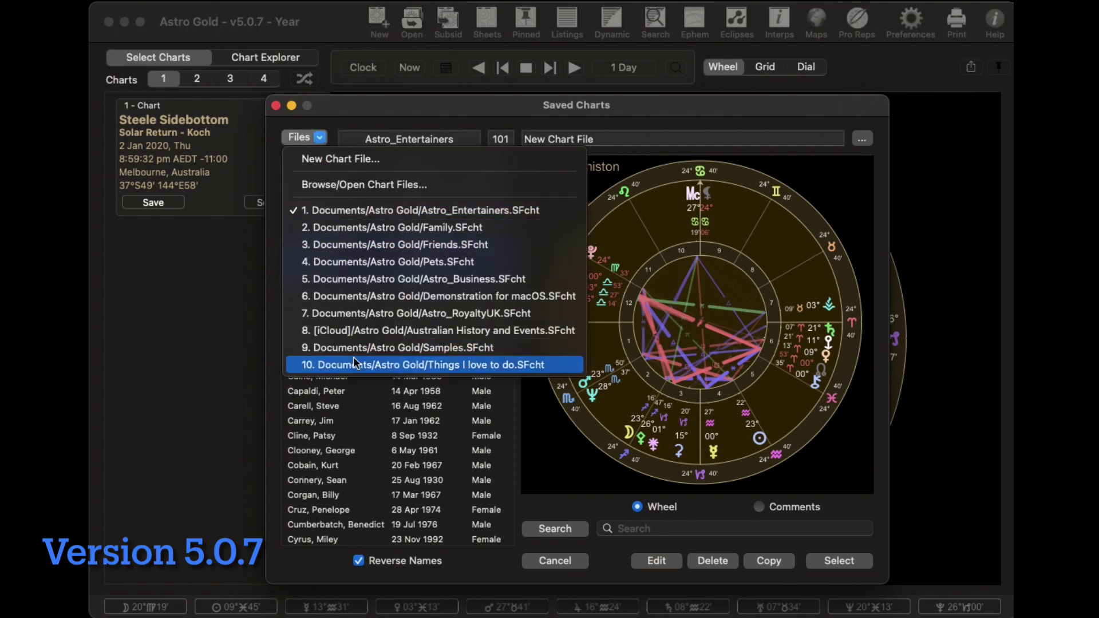
pyautogui.click(322, 140)
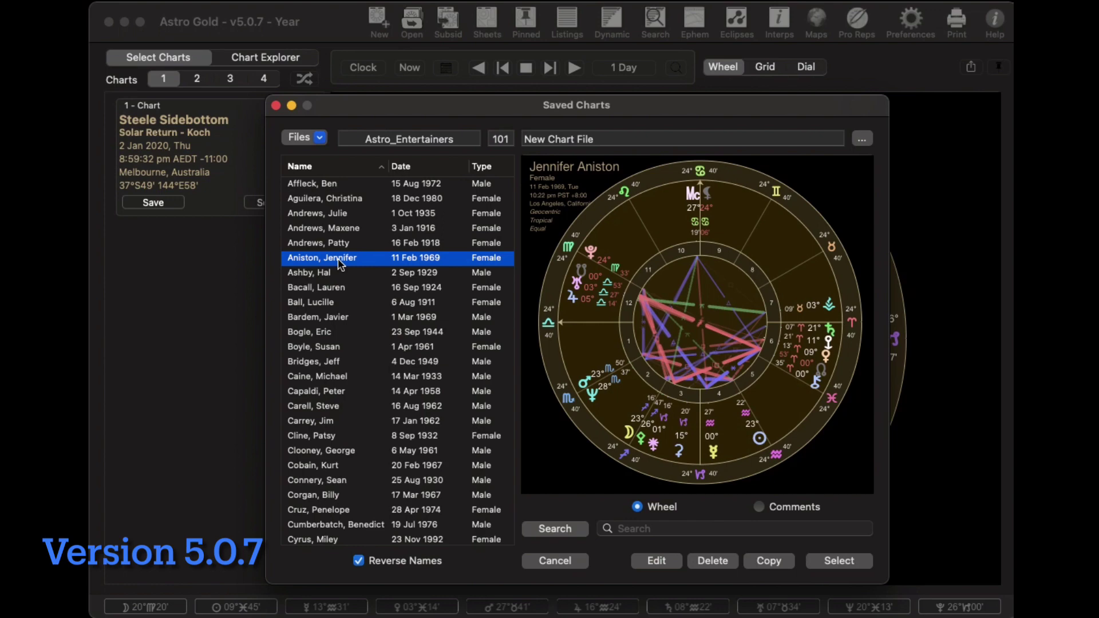
pyautogui.click(838, 561)
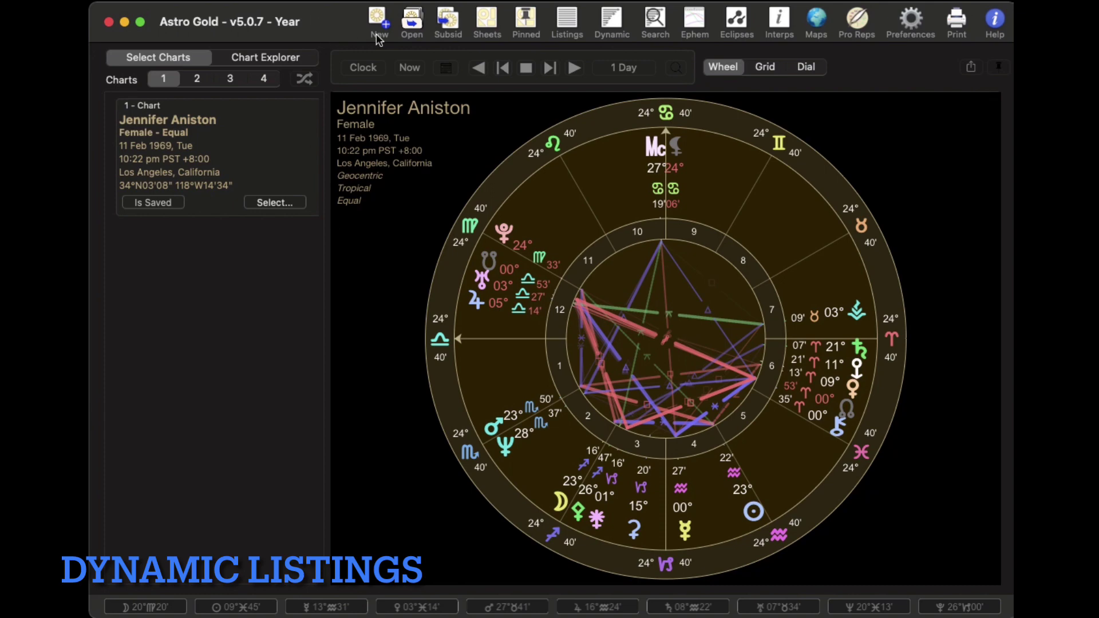
# Open the Dynamic listing and choose the Major Lifetime Transits set, keeping Years as the unit.
pyautogui.click(612, 37)
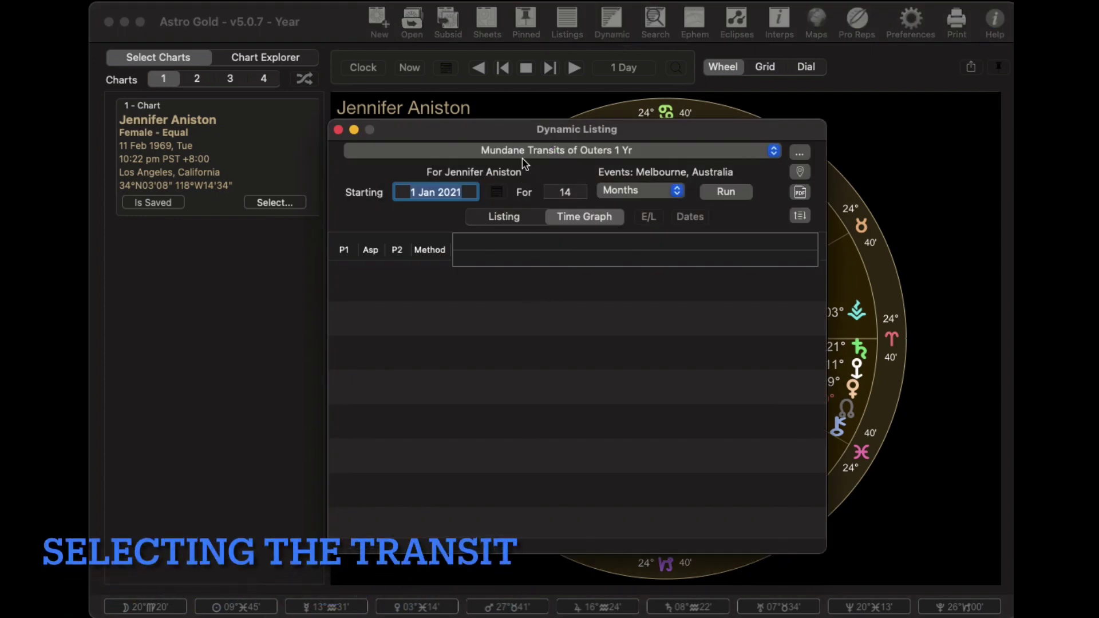
pyautogui.click(774, 154)
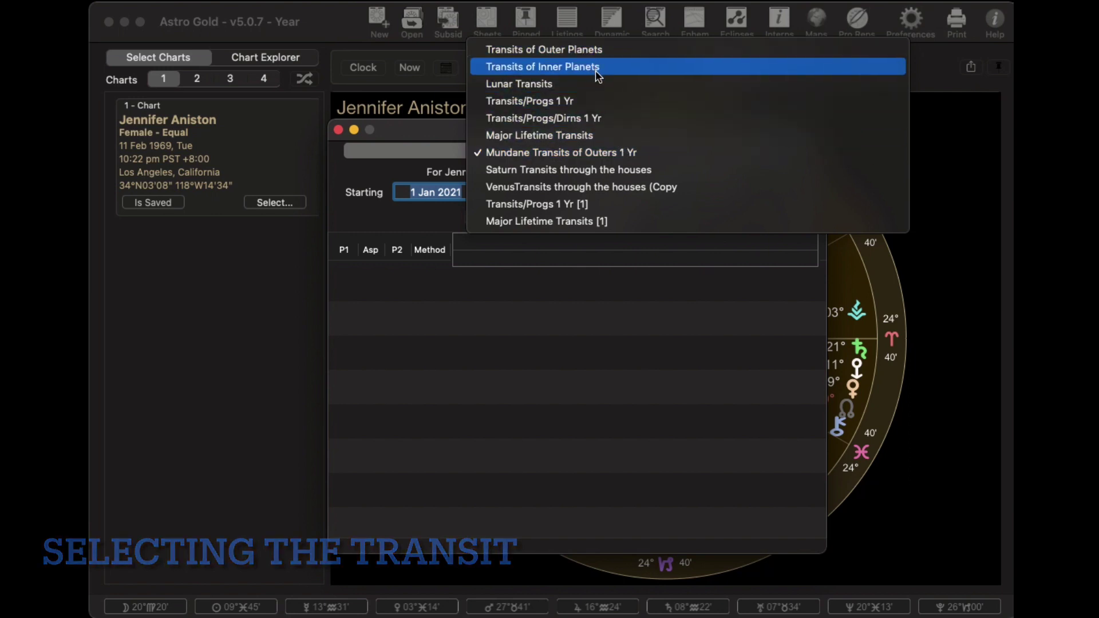
pyautogui.click(598, 135)
pyautogui.click(678, 192)
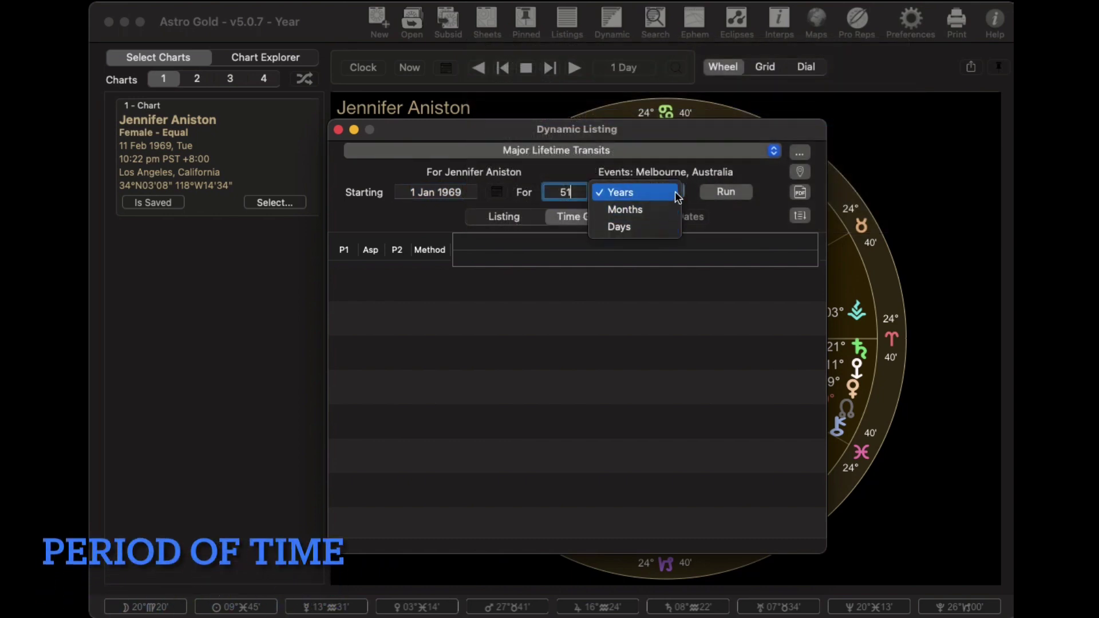
pyautogui.click(465, 195)
# Set the start year to 2020 and the duration to 2, showing results as a listing.
pyautogui.click(464, 193)
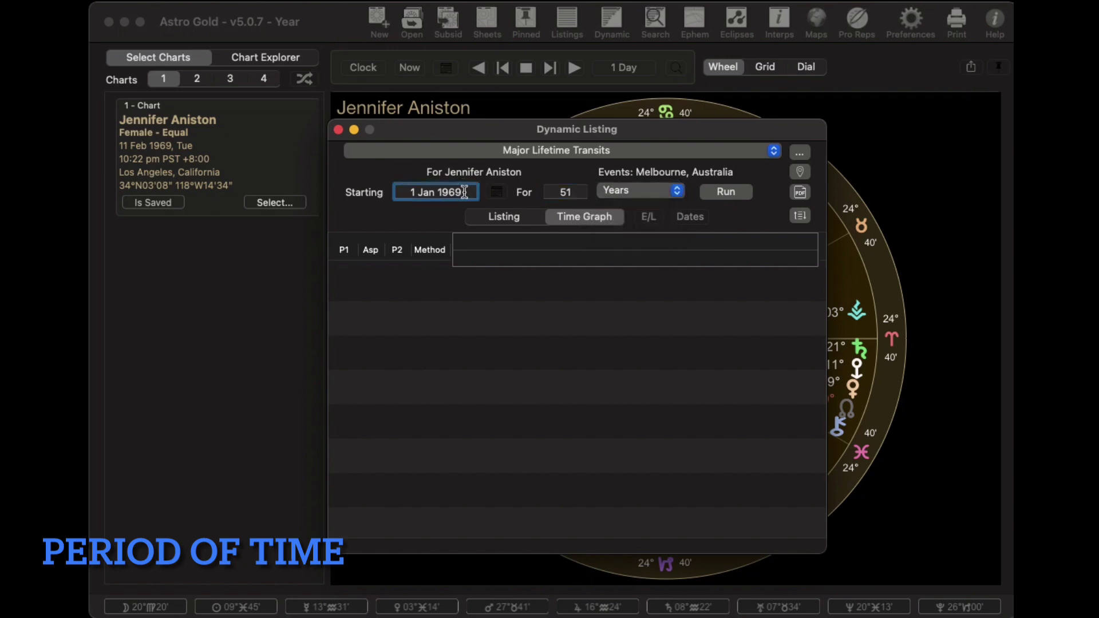
pyautogui.moveTo(464, 192); pyautogui.dragTo(438, 194)
pyautogui.write('2')
pyautogui.write('020')
pyautogui.click(550, 193)
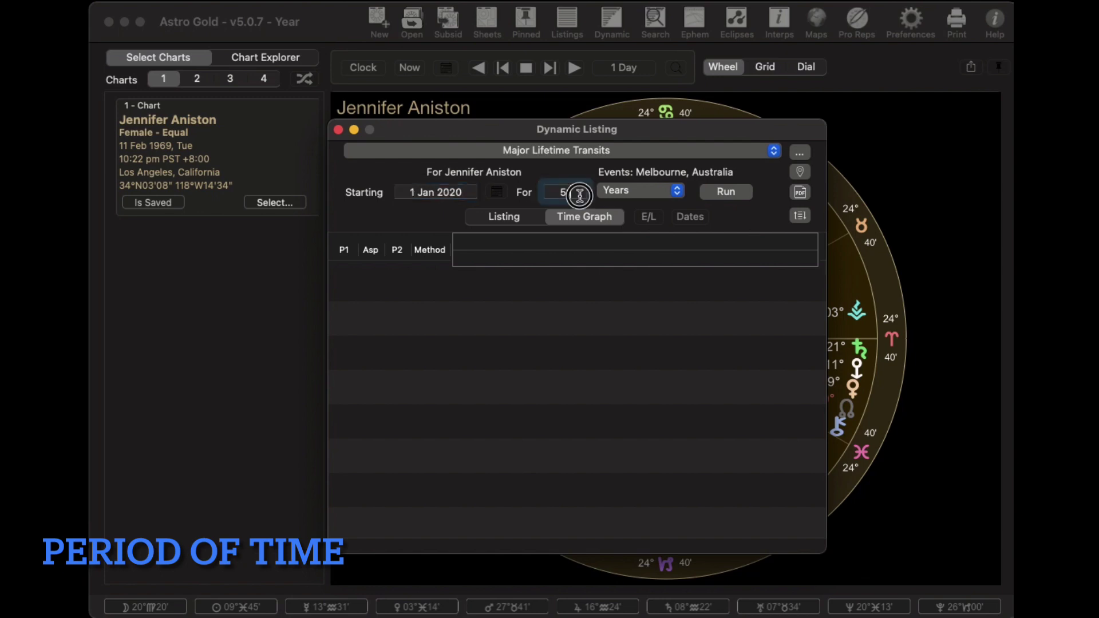
pyautogui.write('2')
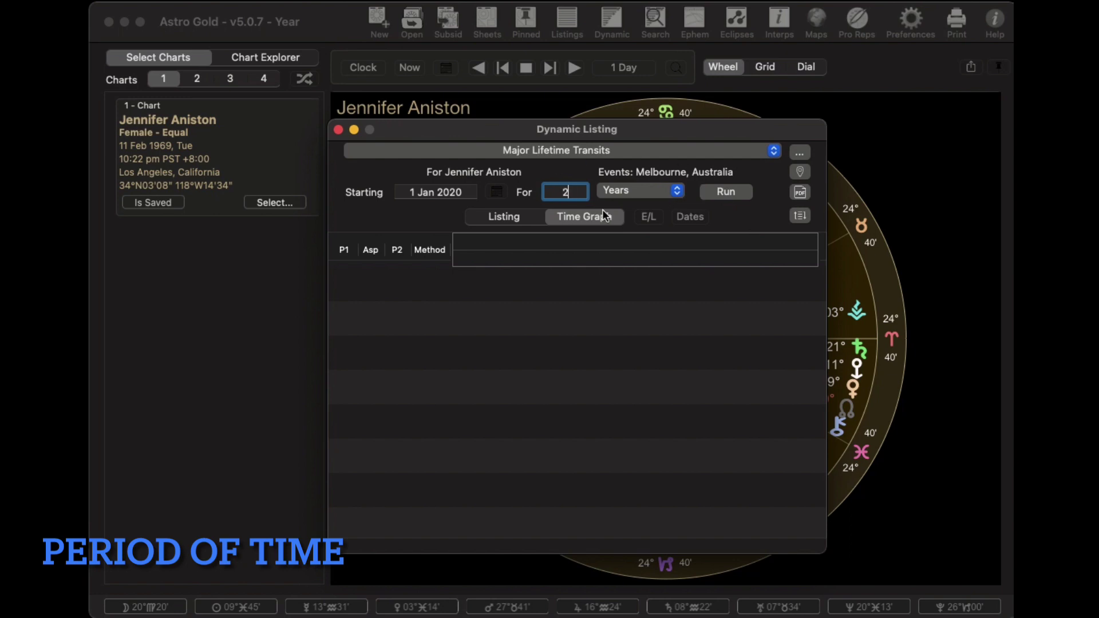
pyautogui.click(527, 223)
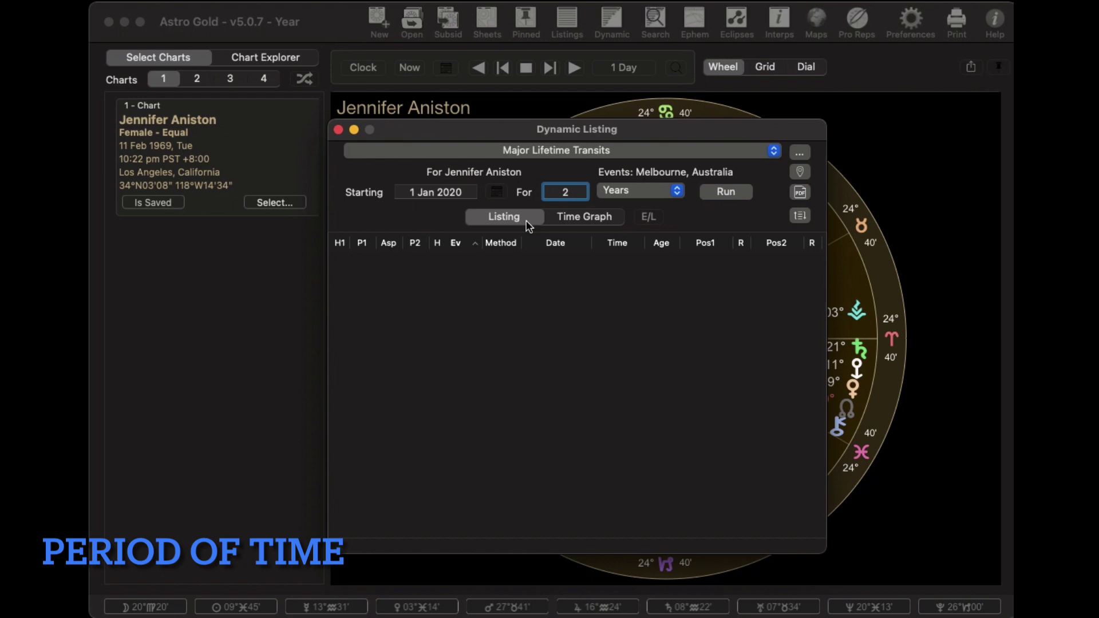
# Run the 2020–2021 transit listing, then move and enlarge its window to show all rows and columns.
pyautogui.click(726, 192)
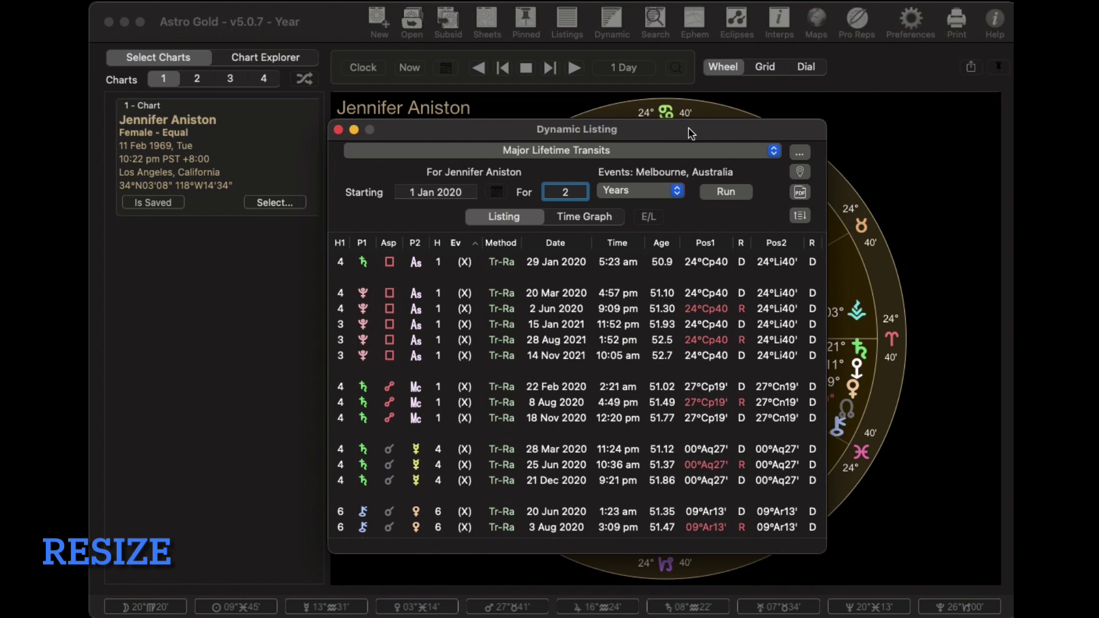
pyautogui.moveTo(725, 130); pyautogui.dragTo(576, 111)
pyautogui.moveTo(679, 106)
pyautogui.mouseDown()
pyautogui.moveTo(960, 54)
pyautogui.moveTo(955, 29)
pyautogui.moveTo(937, 27)
pyautogui.mouseUp()
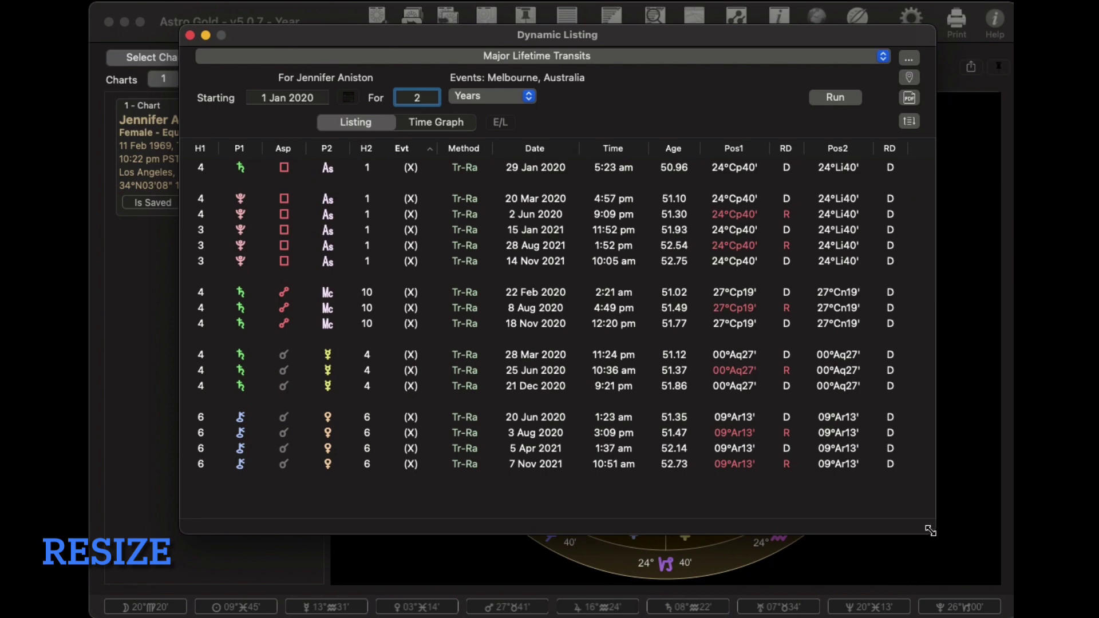
pyautogui.moveTo(934, 531); pyautogui.dragTo(1016, 529)
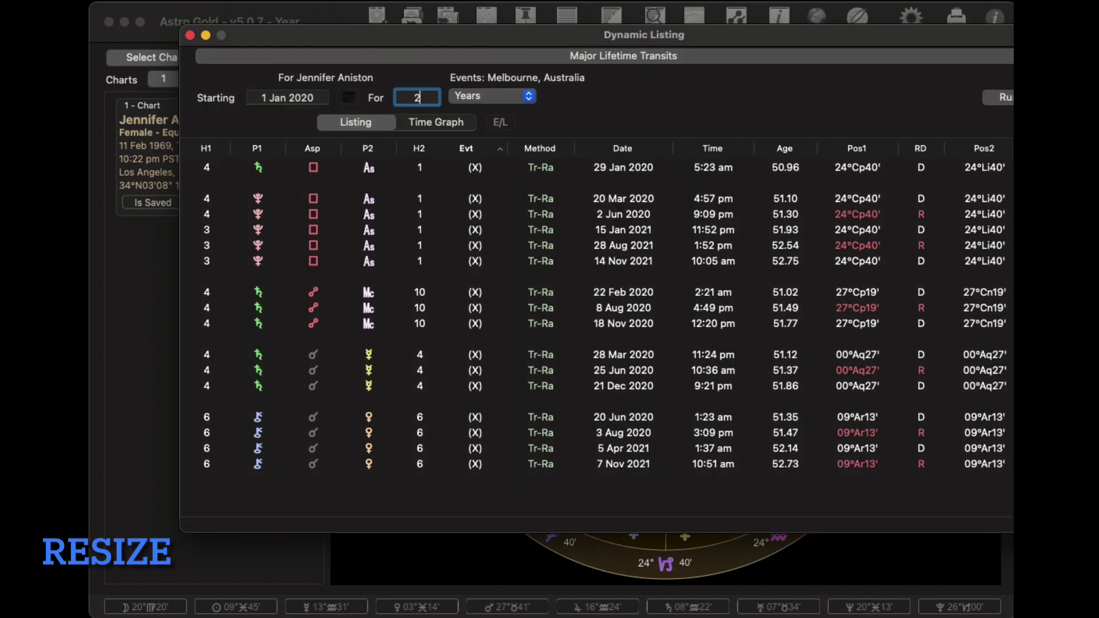
pyautogui.moveTo(763, 42); pyautogui.dragTo(668, 54)
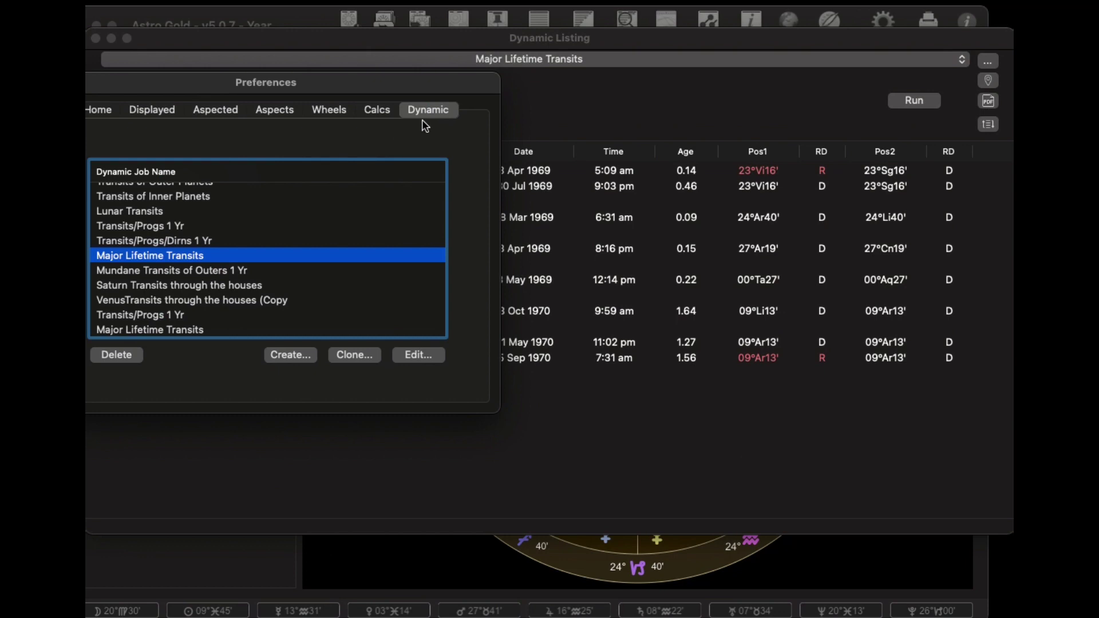
# Browse the Home, Displayed, Aspected, Aspects, Wheels and Calcs preference pages, then return to Dynamic jobs.
pyautogui.click(109, 111)
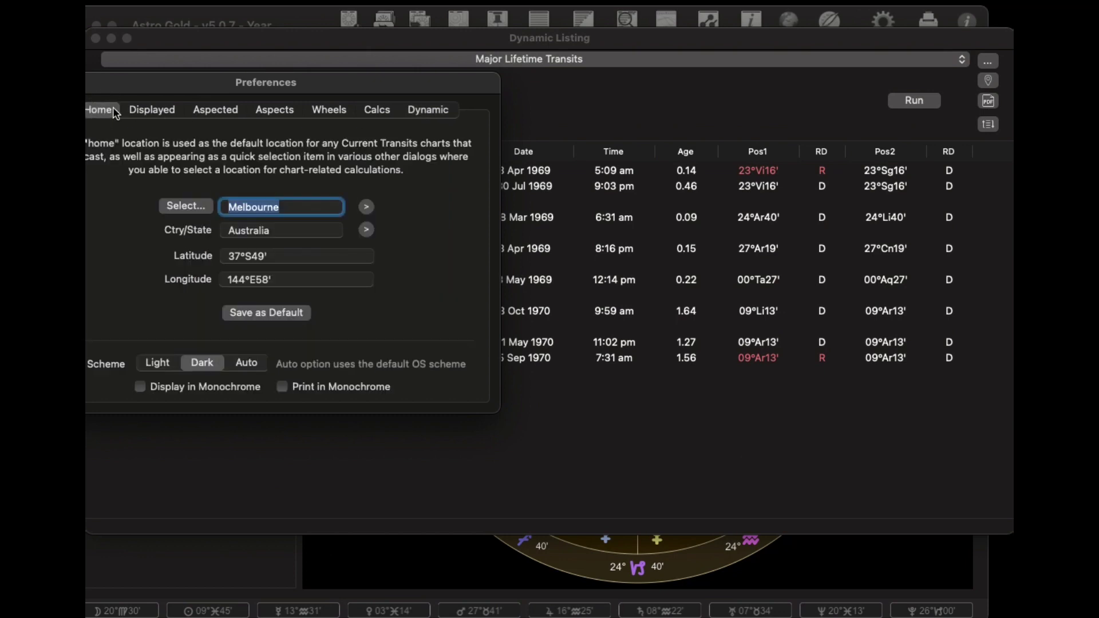
pyautogui.click(151, 112)
pyautogui.click(215, 113)
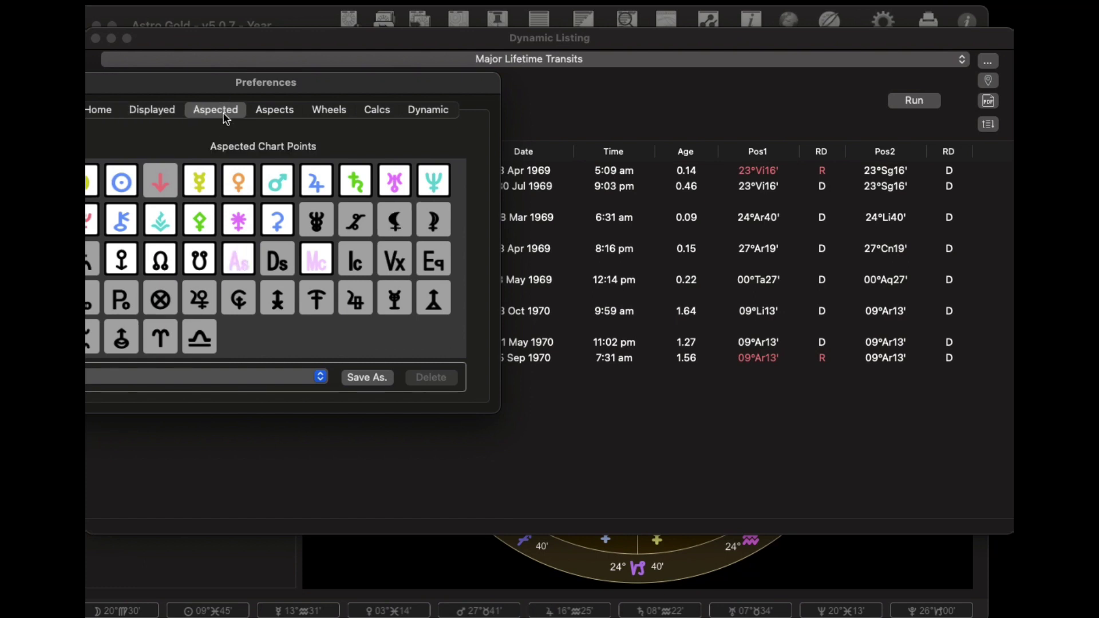
pyautogui.click(275, 112)
pyautogui.click(321, 108)
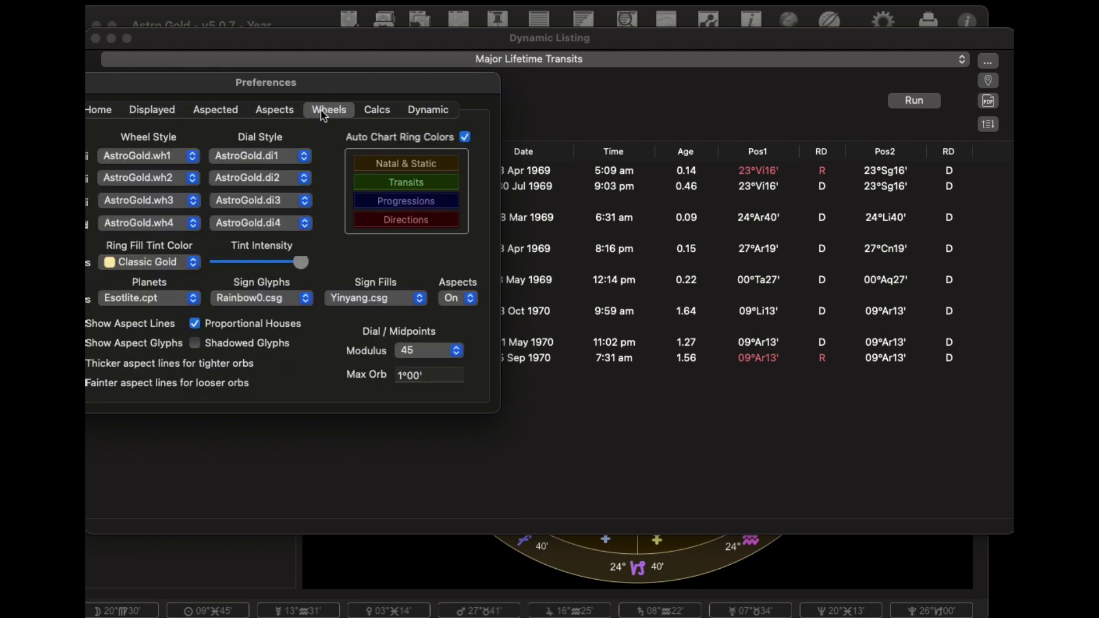
pyautogui.click(388, 112)
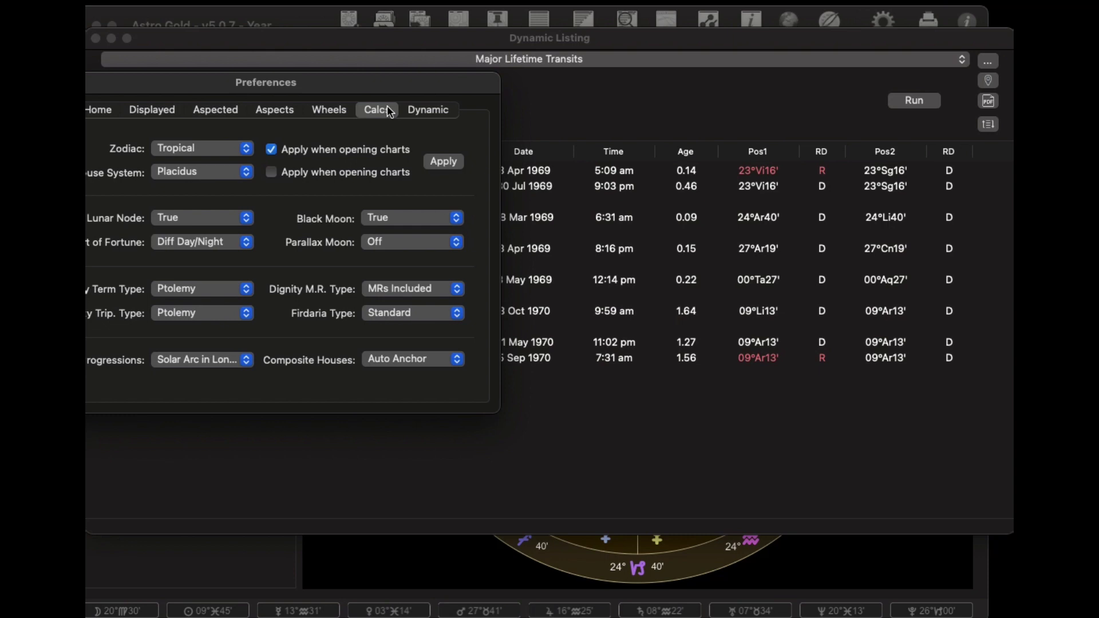
pyautogui.click(445, 112)
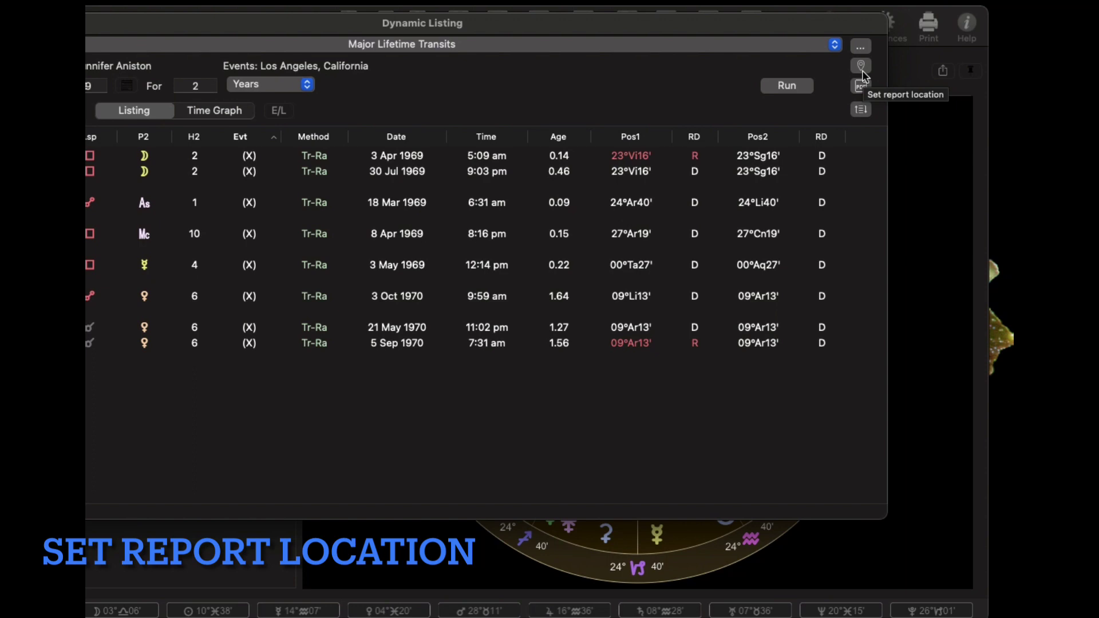
# Compare Natal (Los Angeles), Home (Melbourne) and Other event locations, browse saved locations, then close the settings.
pyautogui.click(861, 71)
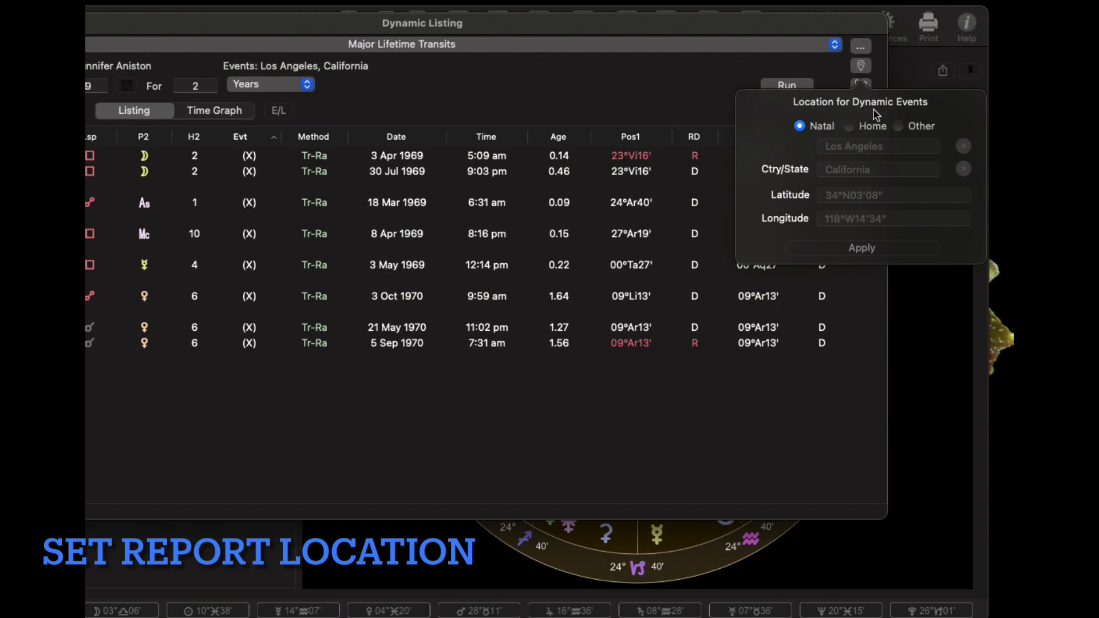
pyautogui.click(849, 125)
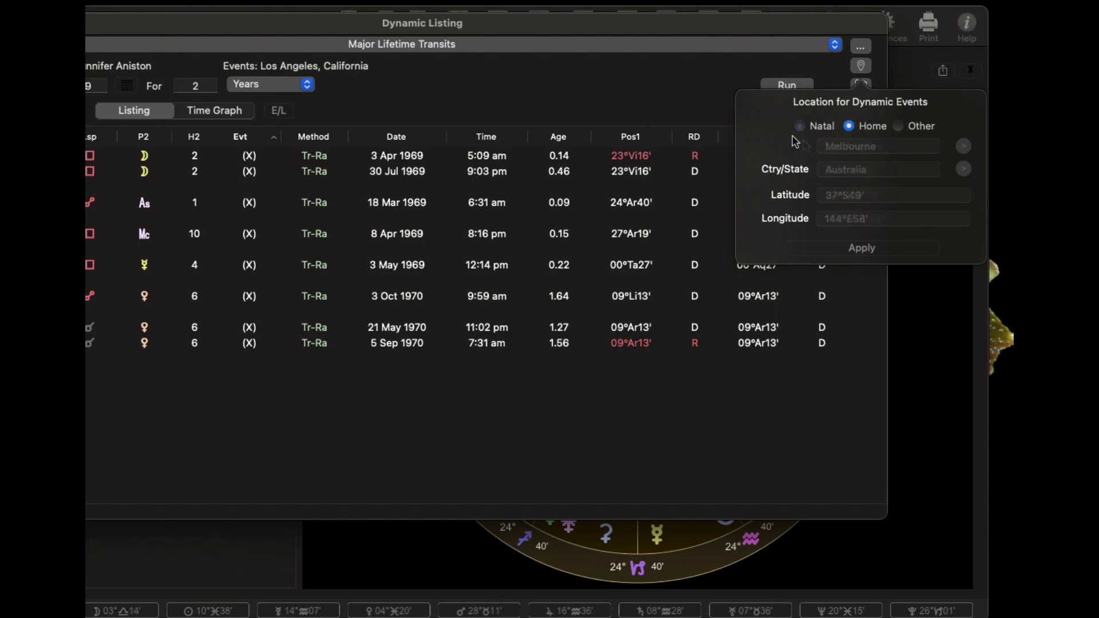
pyautogui.click(800, 126)
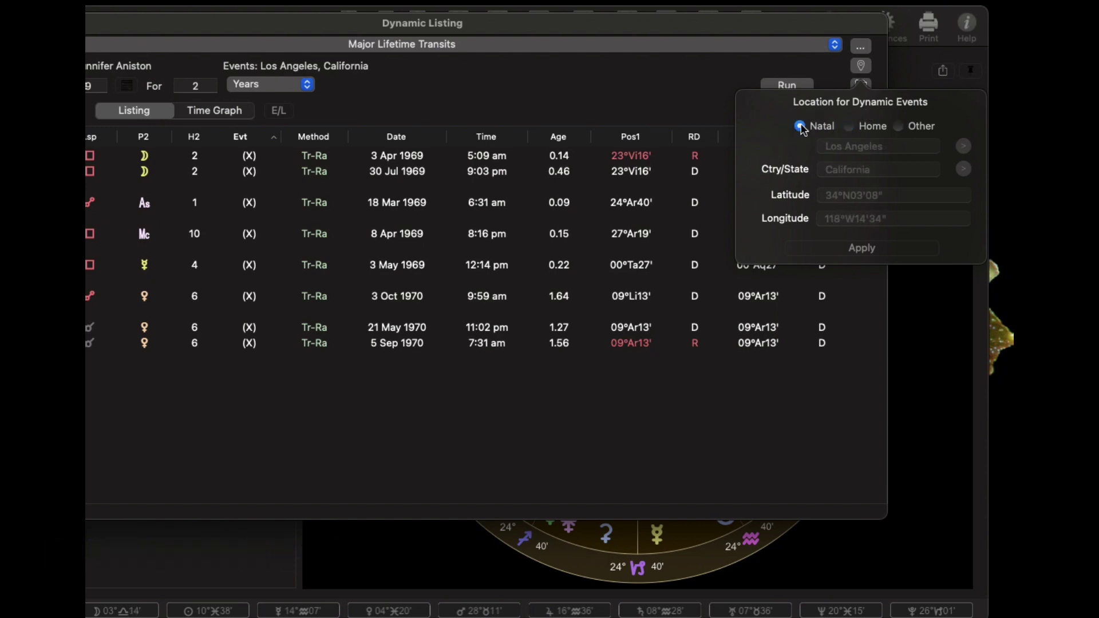
pyautogui.click(848, 126)
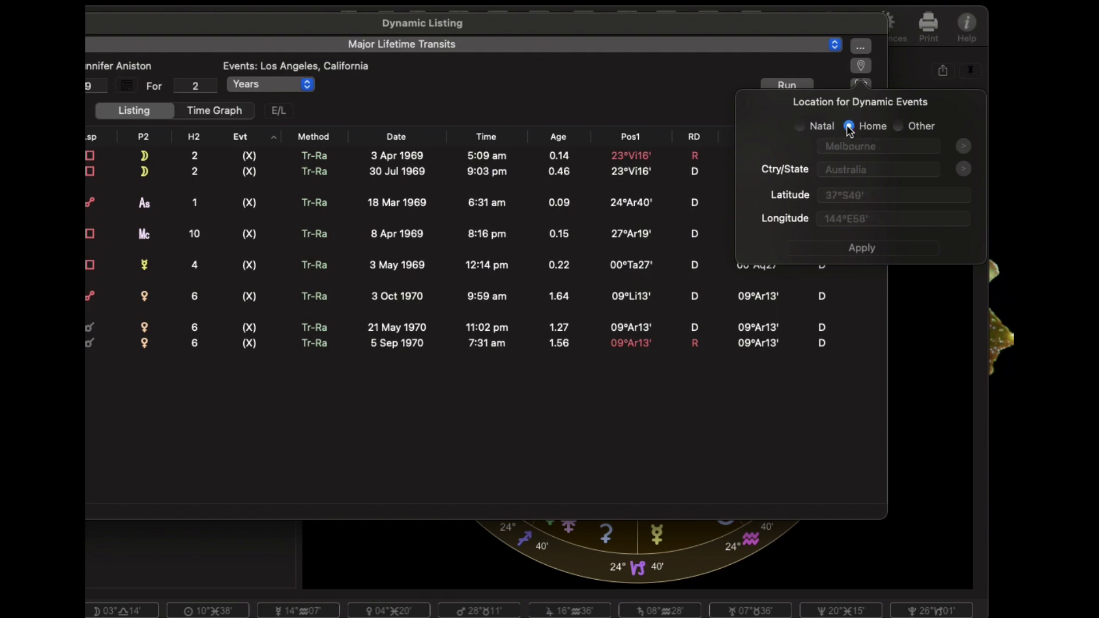
pyautogui.click(898, 126)
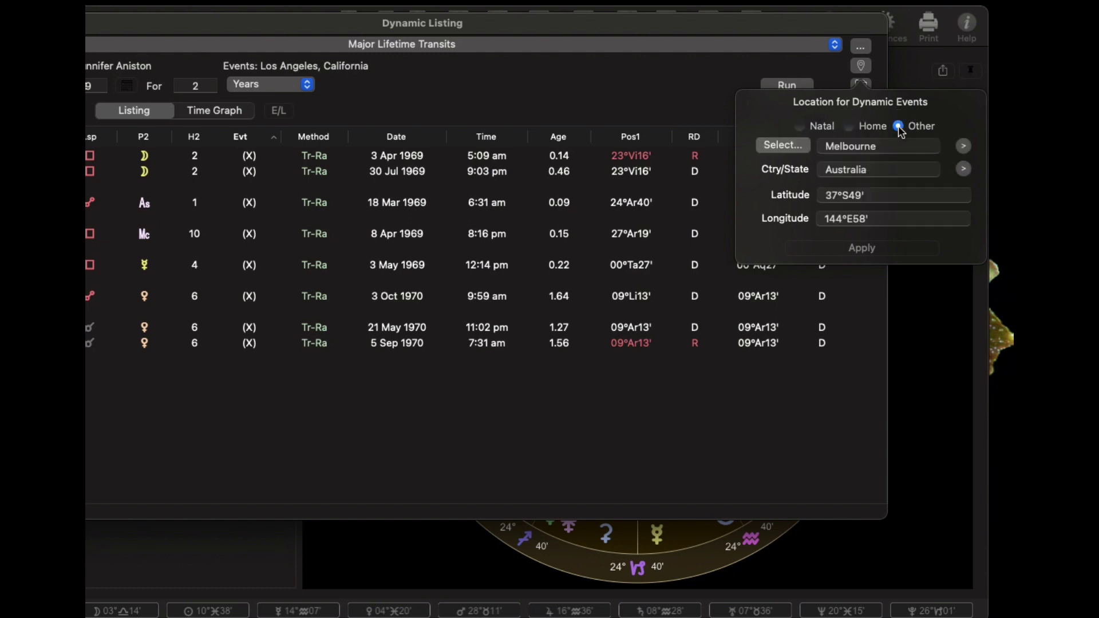
pyautogui.click(789, 144)
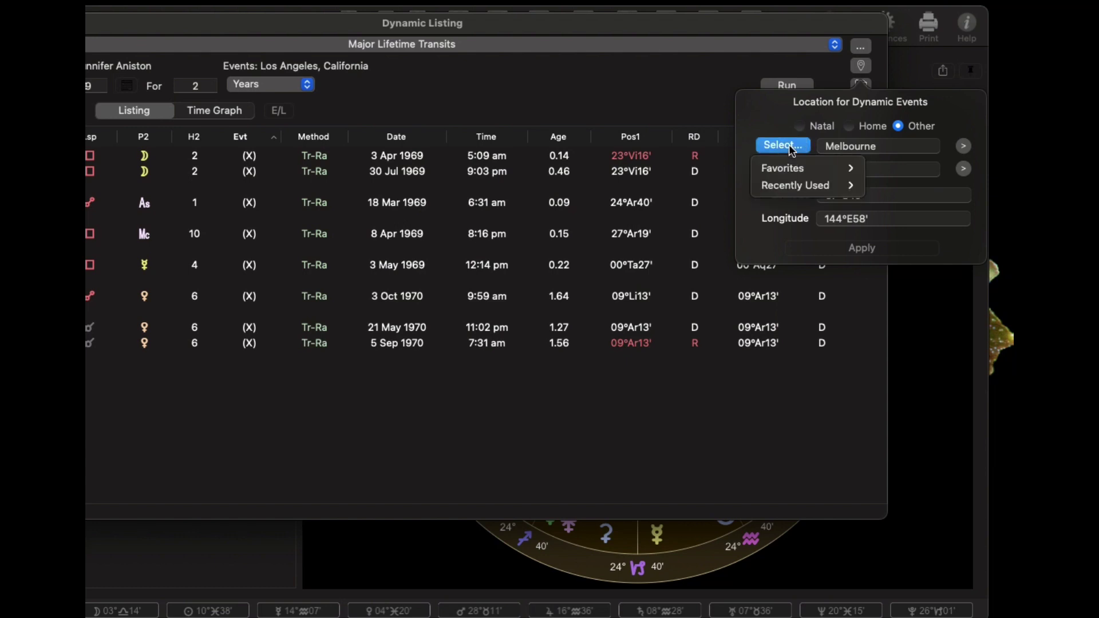
pyautogui.moveTo(801, 189)
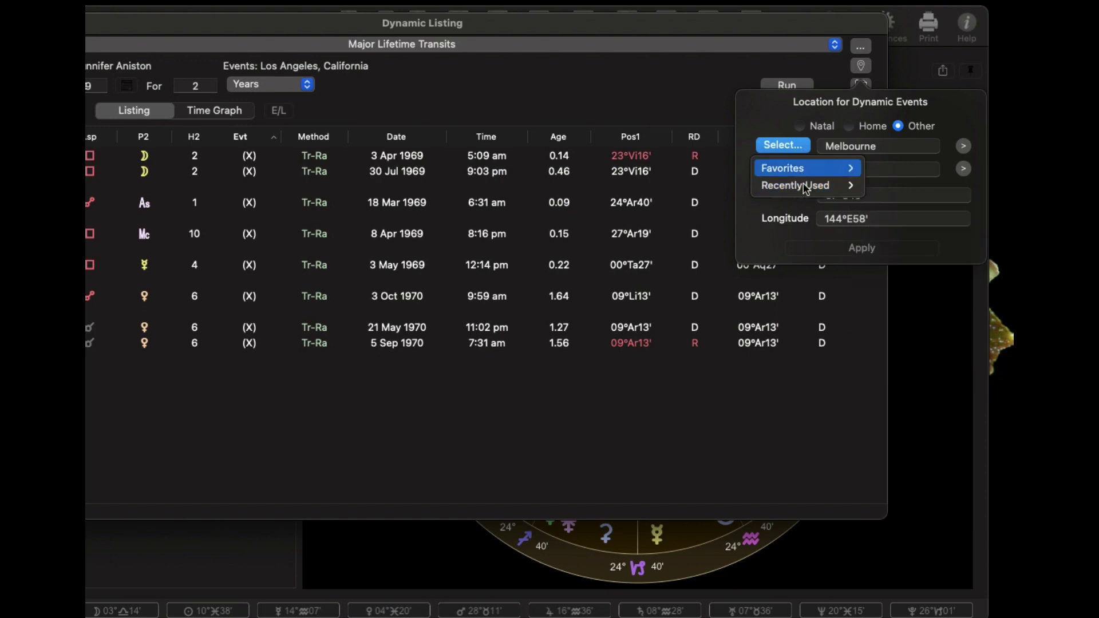
pyautogui.click(964, 149)
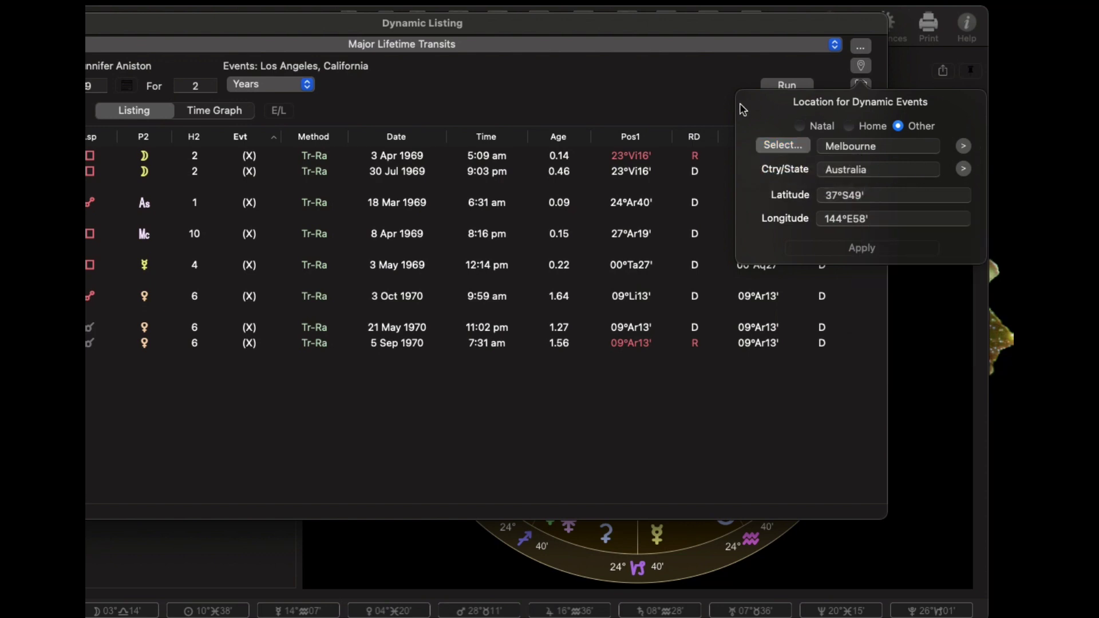
pyautogui.click(722, 93)
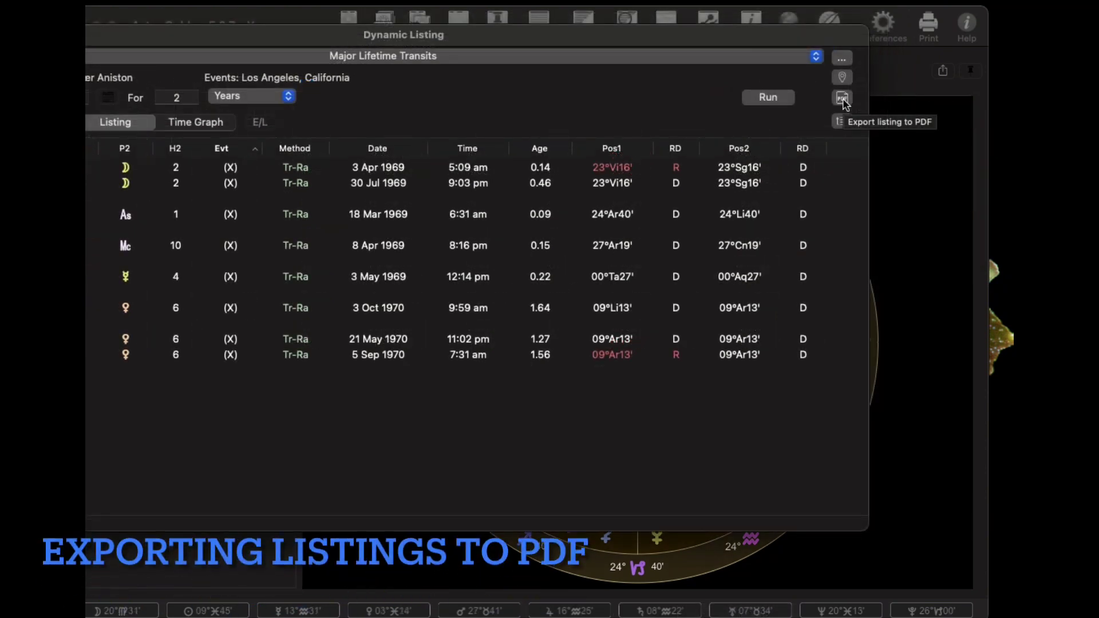
# Export the transit listing as a PDF named Untitled in the Astro Gold folder.
pyautogui.click(842, 99)
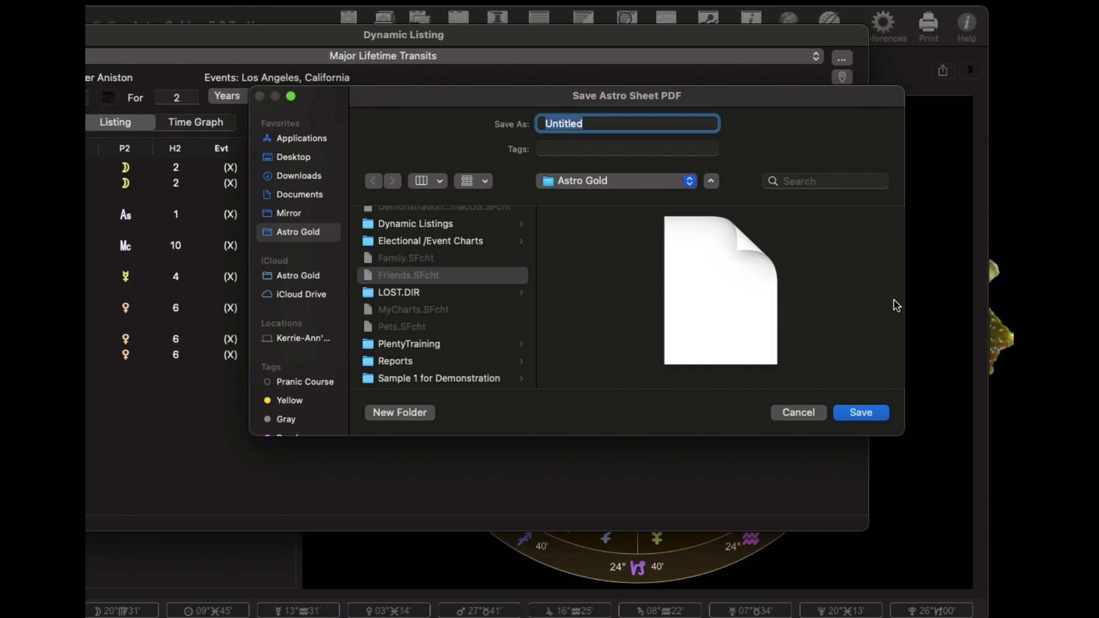
pyautogui.click(886, 417)
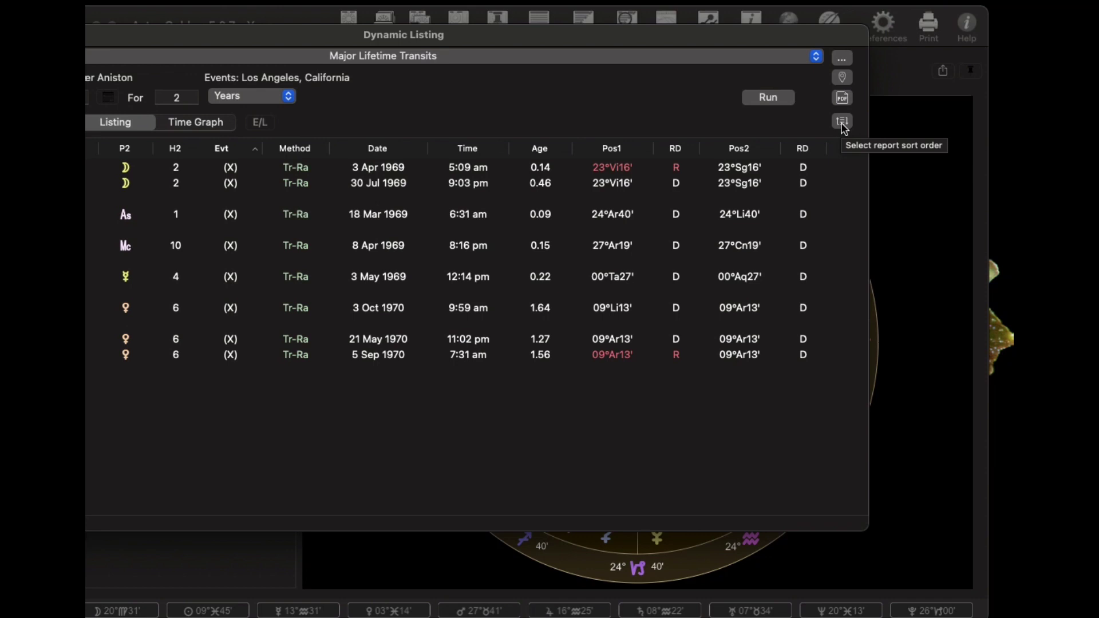
# Sort the listing by EXL Event ascending and shift the window right to show every column.
pyautogui.click(842, 122)
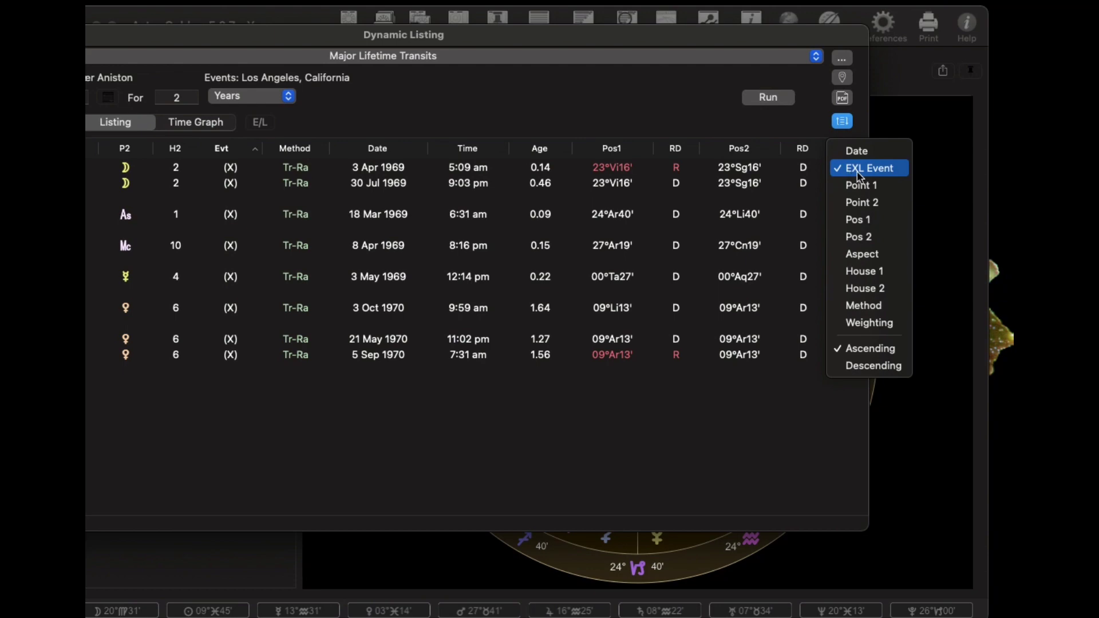
pyautogui.click(863, 172)
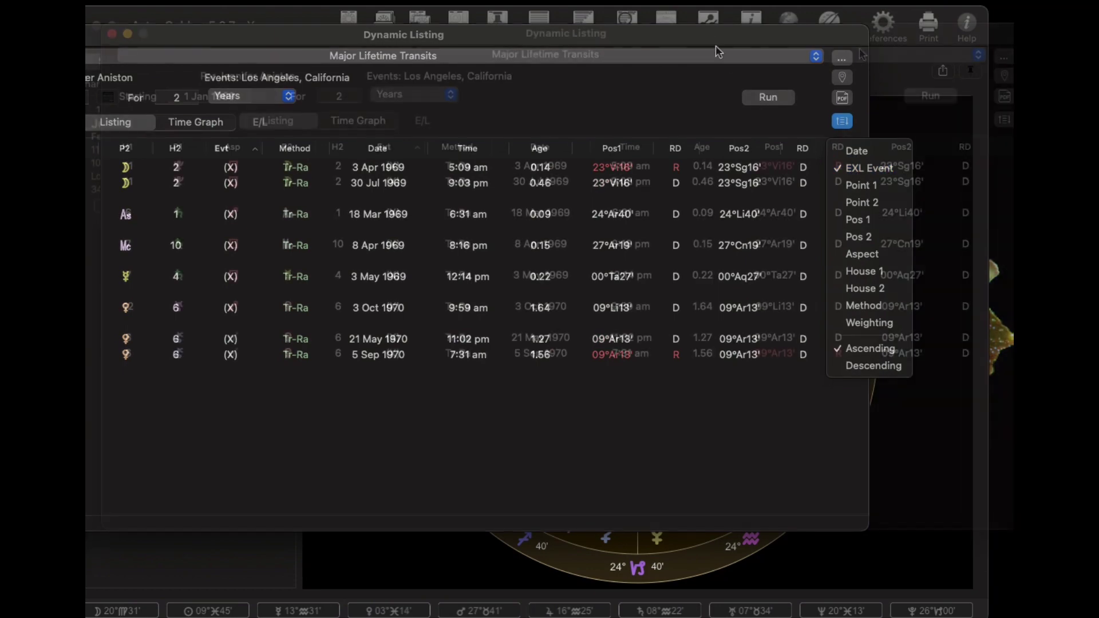
pyautogui.moveTo(710, 39); pyautogui.dragTo(790, 37)
pyautogui.click(923, 119)
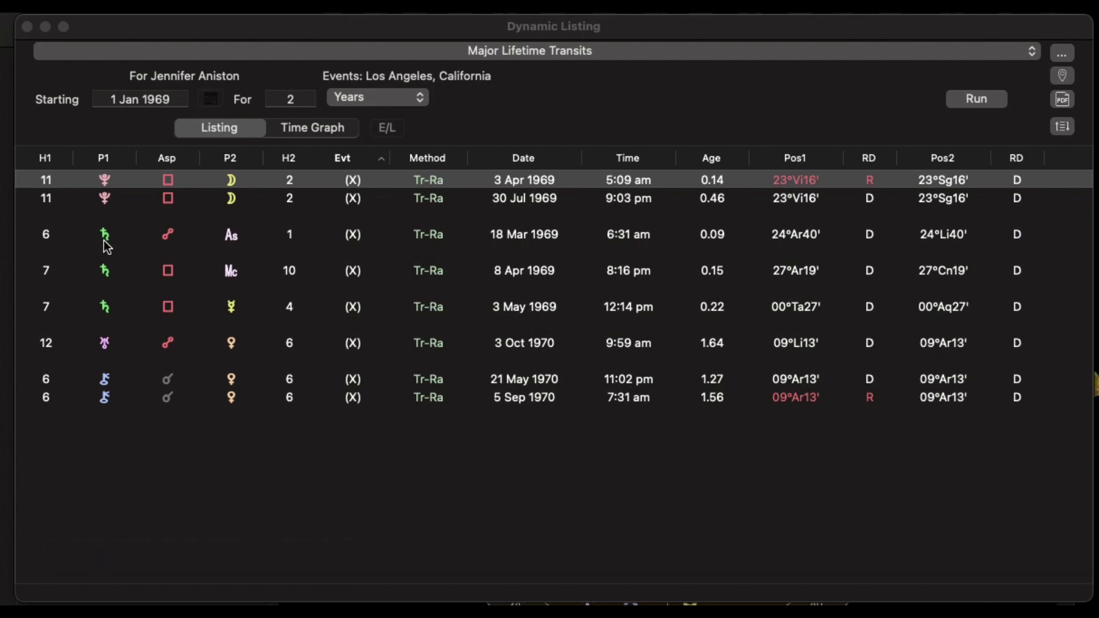
# Open and scroll through the interpretation for Transiting Saturn Opposite Radix Ascendant.
pyautogui.doubleClick(106, 241)
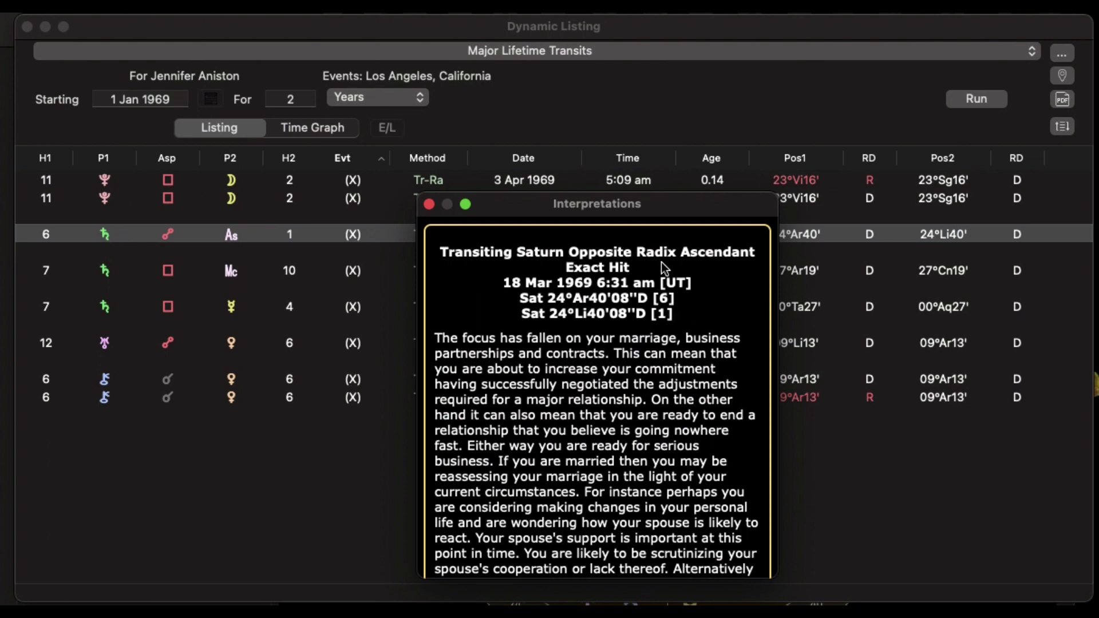
pyautogui.scroll(-2, 717, 266)
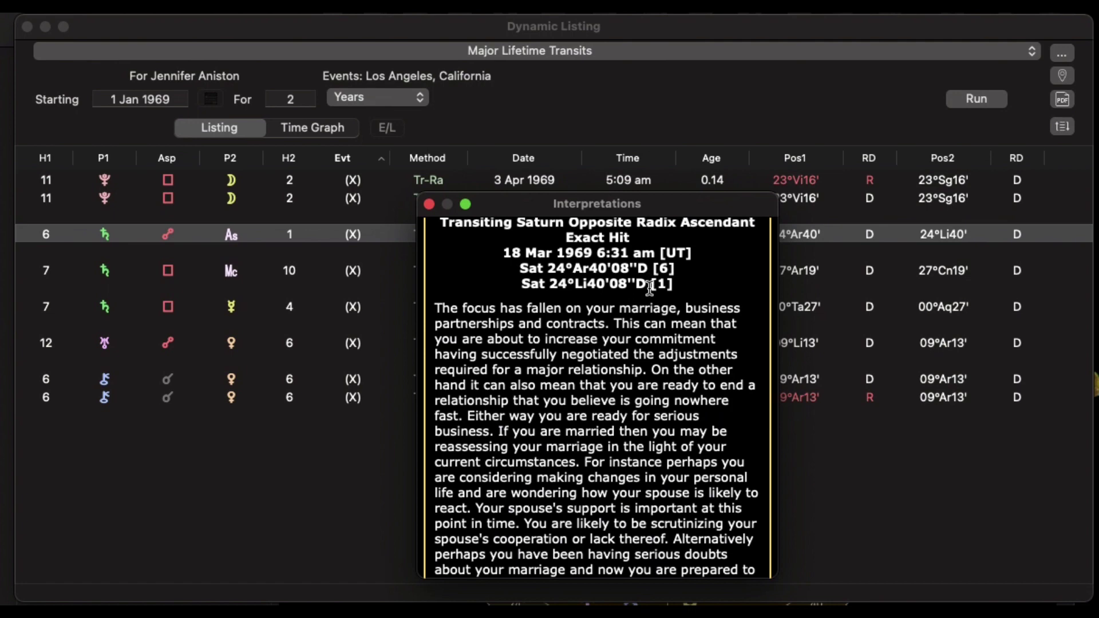
pyautogui.scroll(-3, 687, 384)
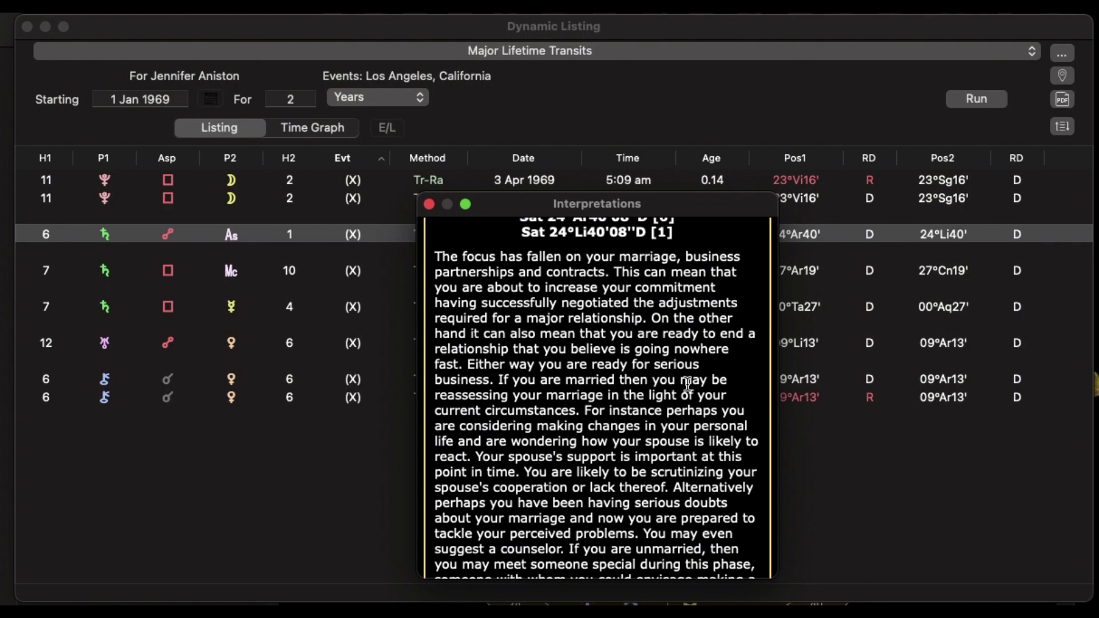
# On the time graph, view interpretations for Saturn–Ascendant, Pluto–Moon, then Saturn Square Midheaven.
pyautogui.click(710, 26)
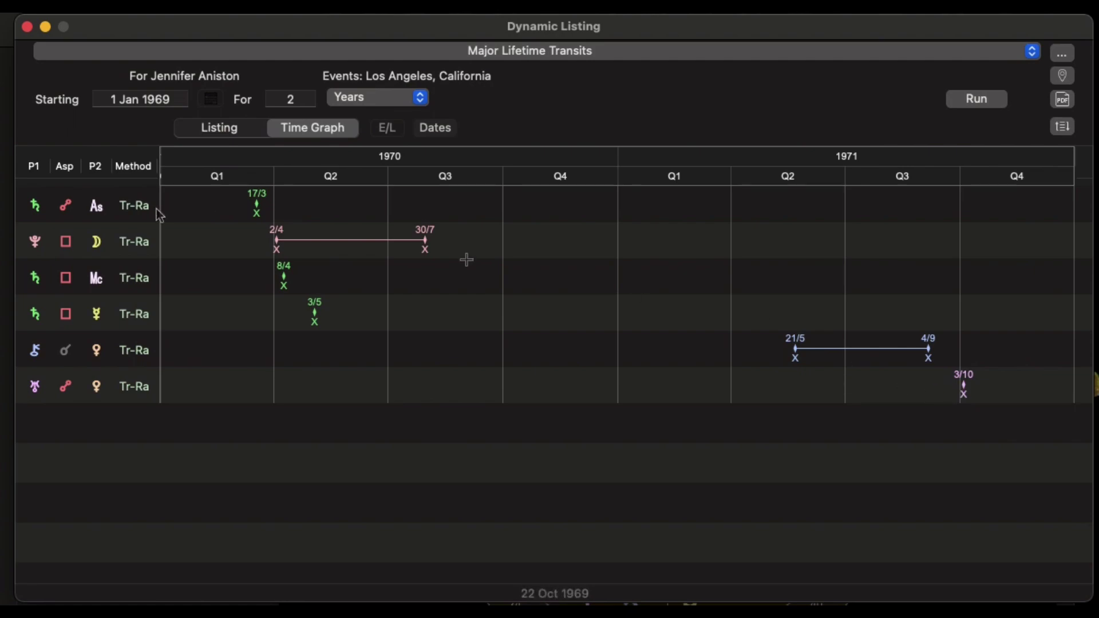
pyautogui.doubleClick(139, 208)
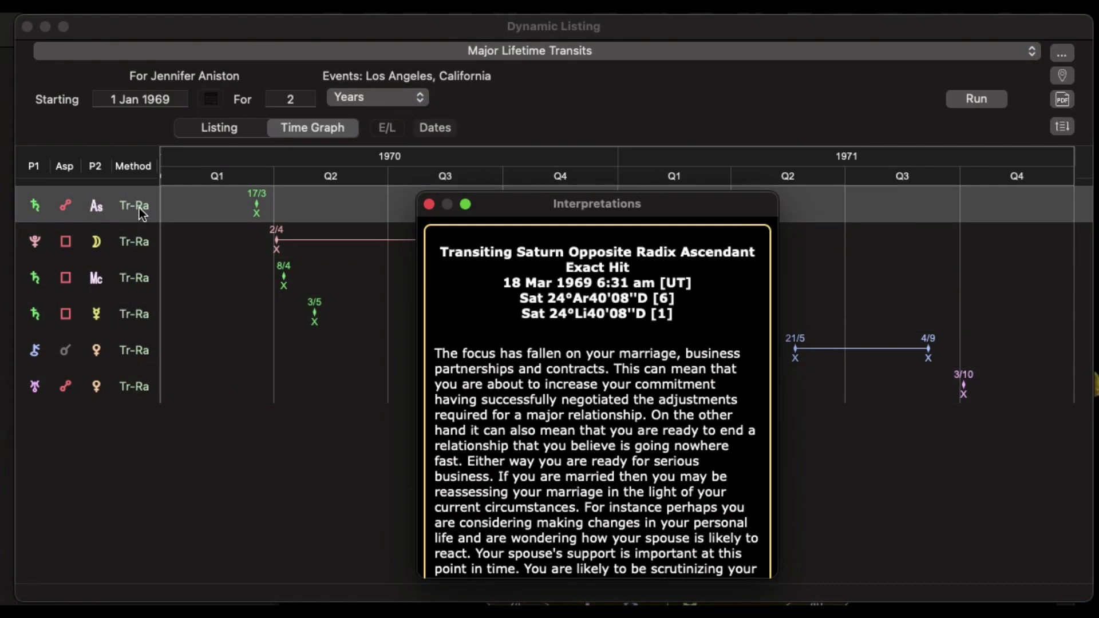
pyautogui.click(139, 245)
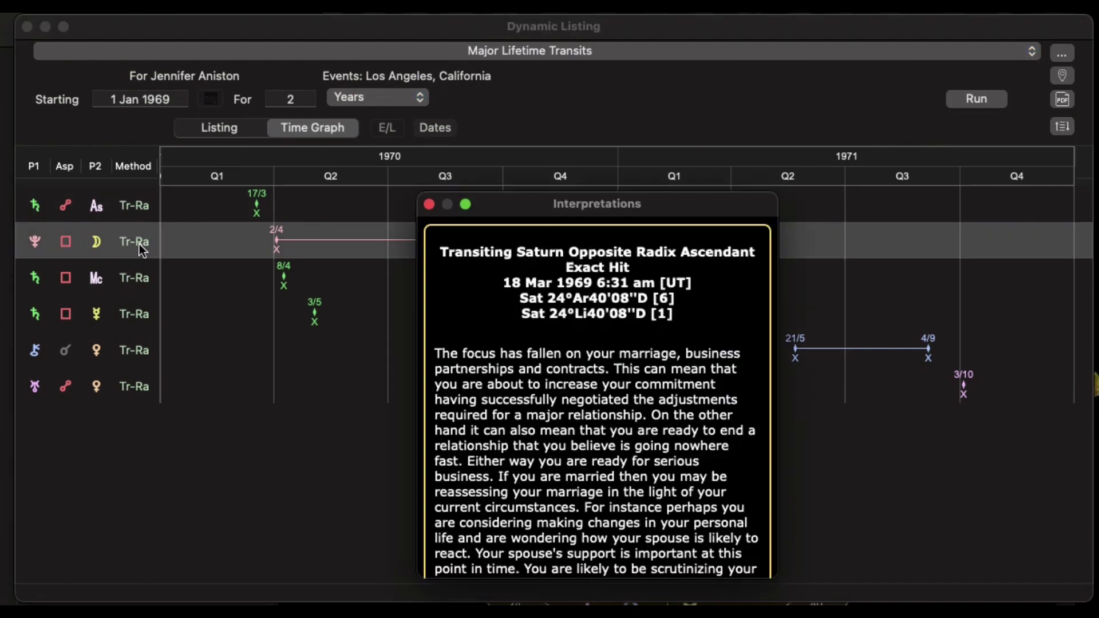
pyautogui.click(143, 286)
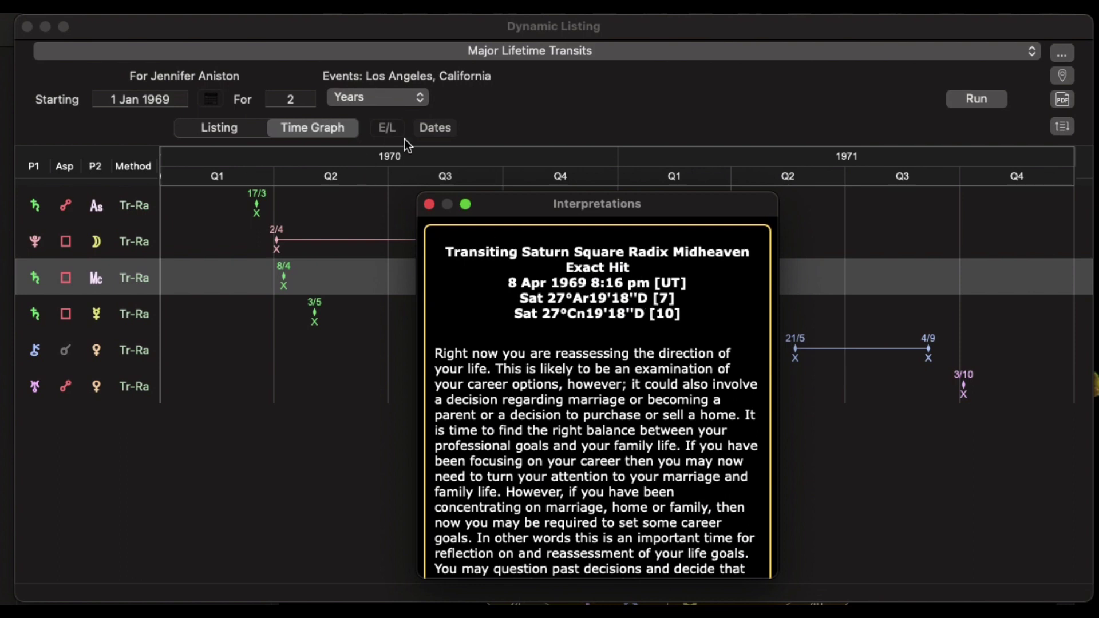
# Show early-to-late transit spans on the time graph and toggle the date labels off and back on.
pyautogui.click(391, 132)
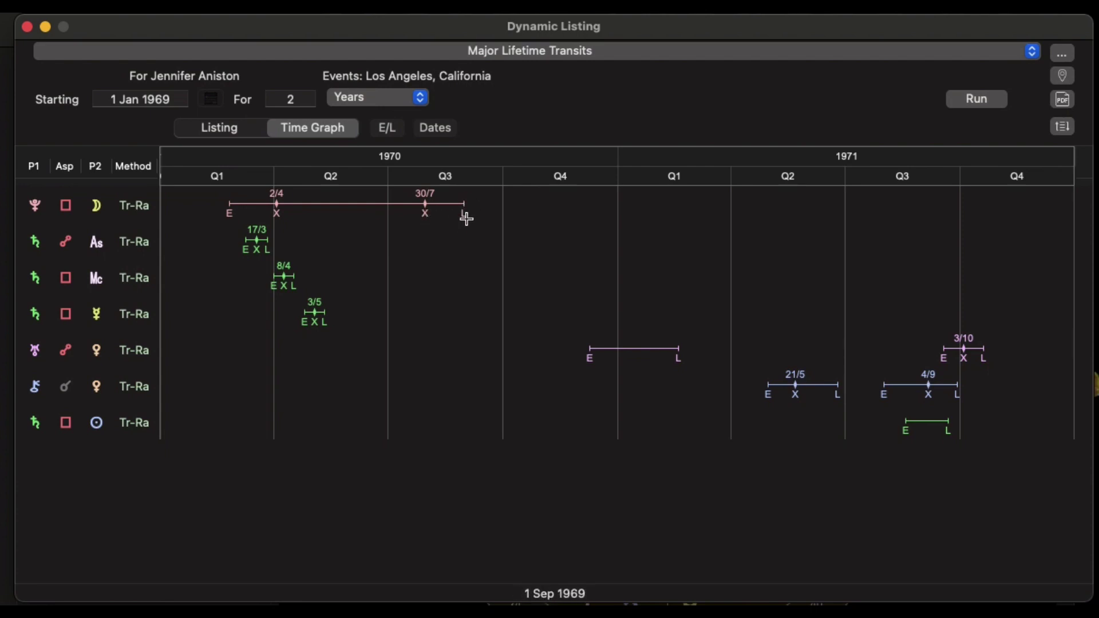
pyautogui.click(438, 136)
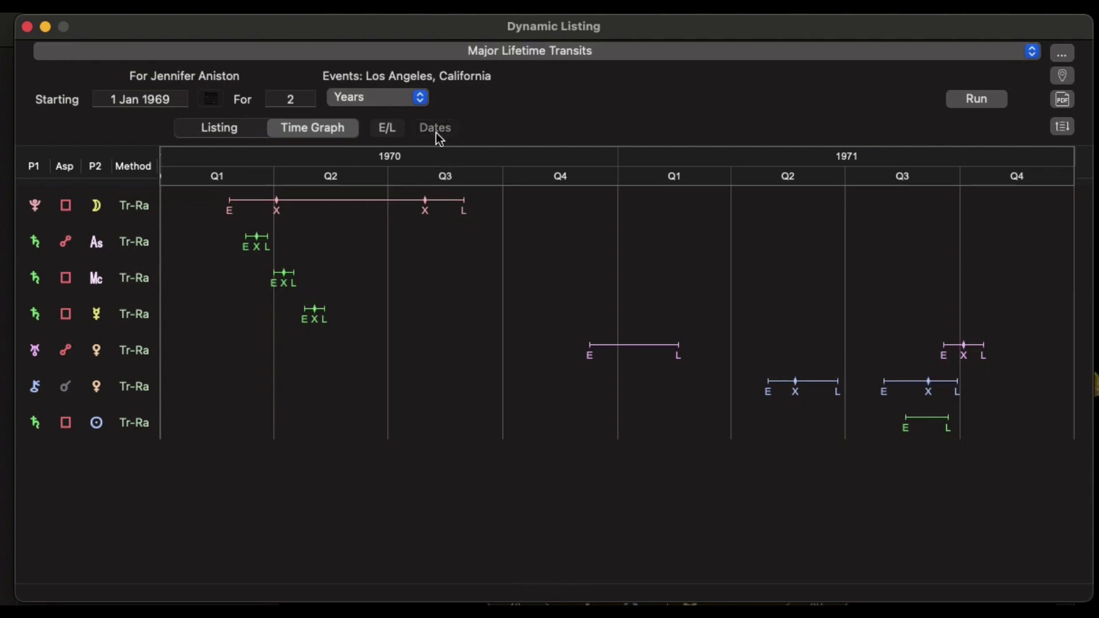
pyautogui.click(437, 135)
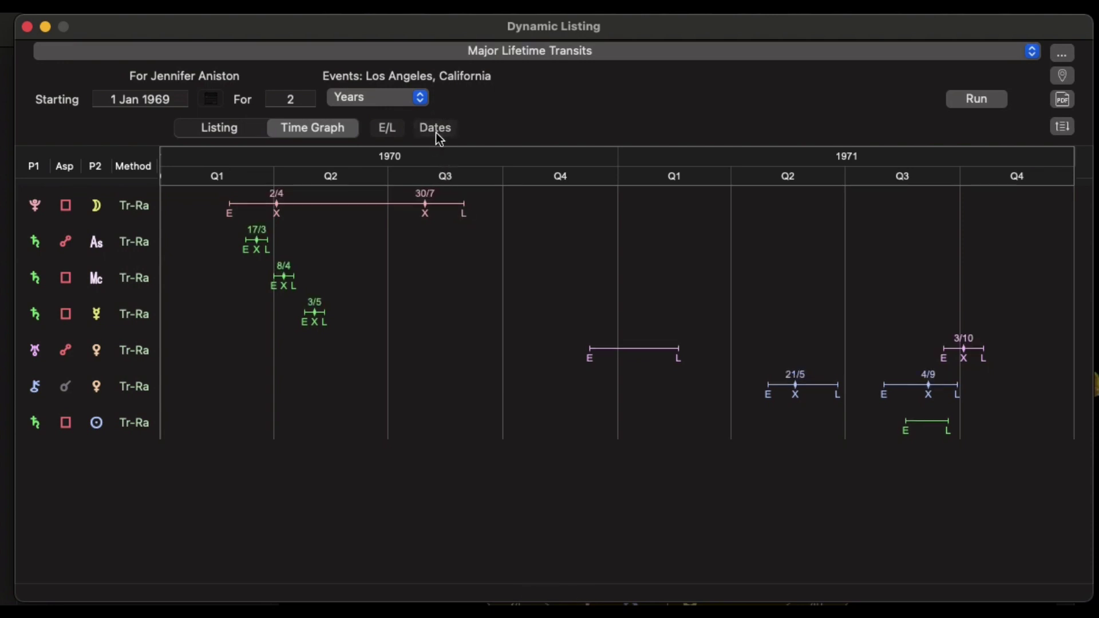